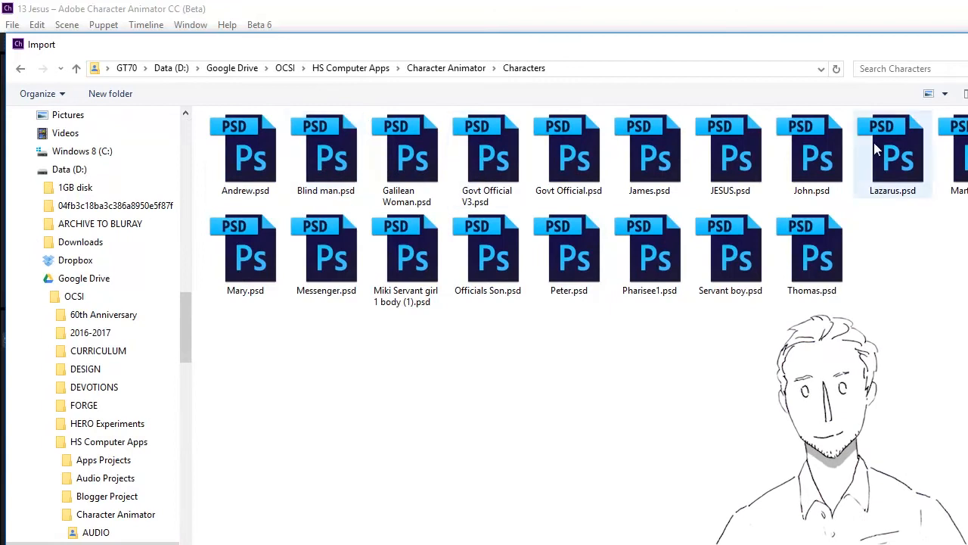
- Import the JESUS.psd puppet and the audio file 13 JESUS-05-Did I not tell you.wav from the LAZARUS audio folder
{"action": "double_click", "coordinate": [732, 161]}
{"action": "left_click", "coordinate": [12, 24]}
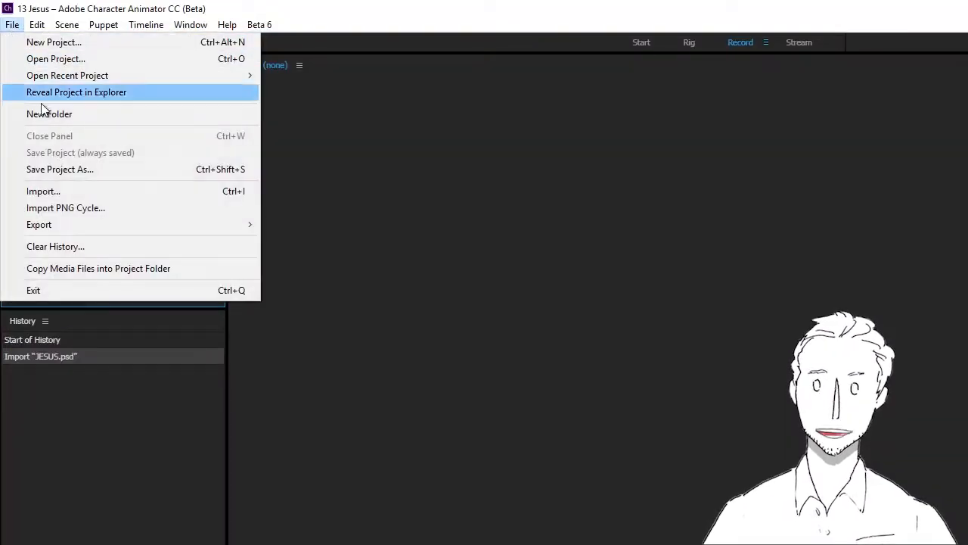
{"action": "left_click", "coordinate": [50, 191]}
{"action": "double_click", "coordinate": [236, 166]}
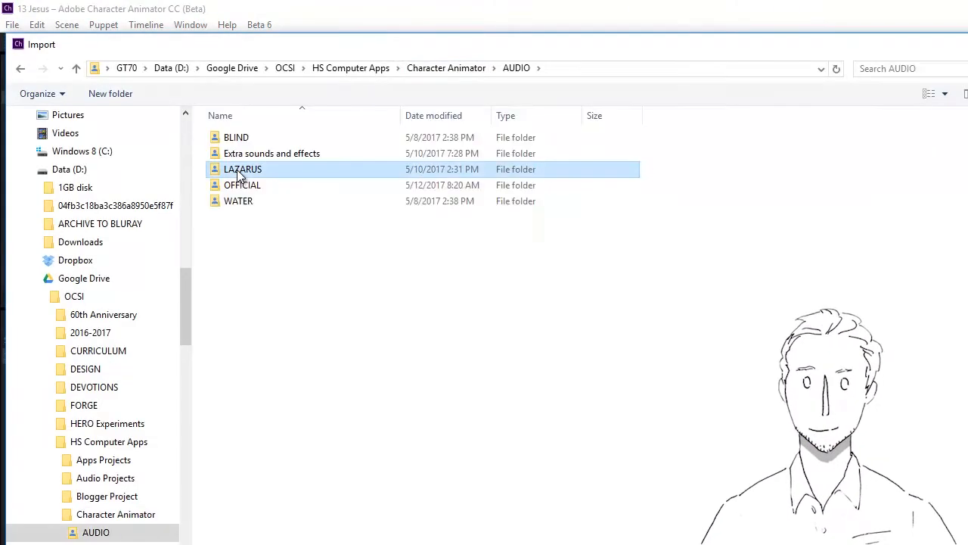
{"action": "double_click", "coordinate": [237, 176]}
{"action": "double_click", "coordinate": [229, 137]}
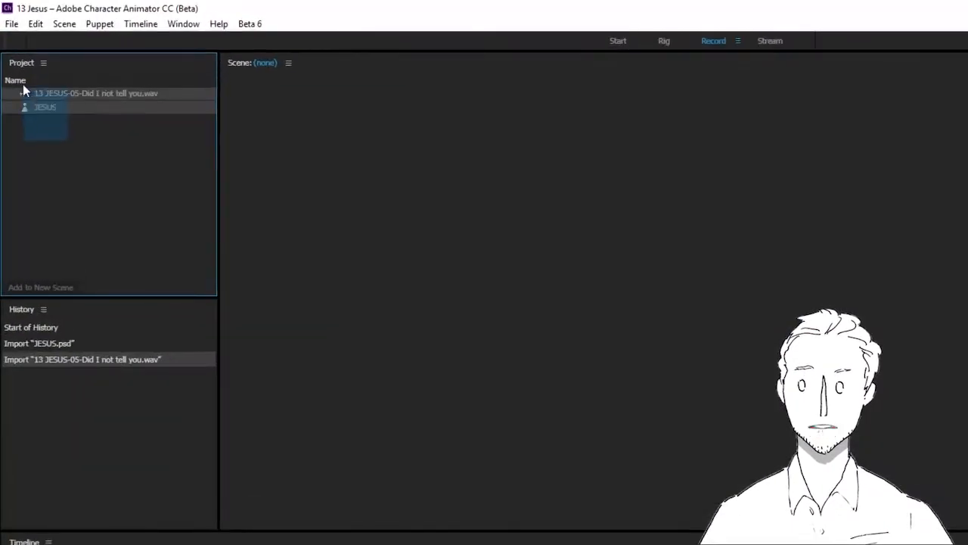
- Create a new scene from the JESUS puppet and the audio file, and check the scene's frame rate setting
{"action": "left_click_drag", "start_coordinate": [688, 183], "coordinate": [688, 182]}
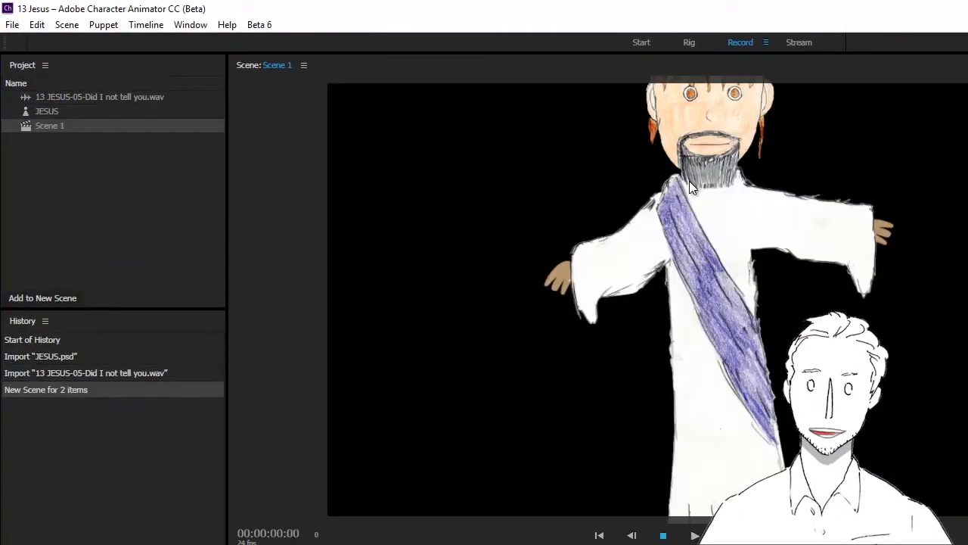
{"action": "left_click", "coordinate": [47, 125]}
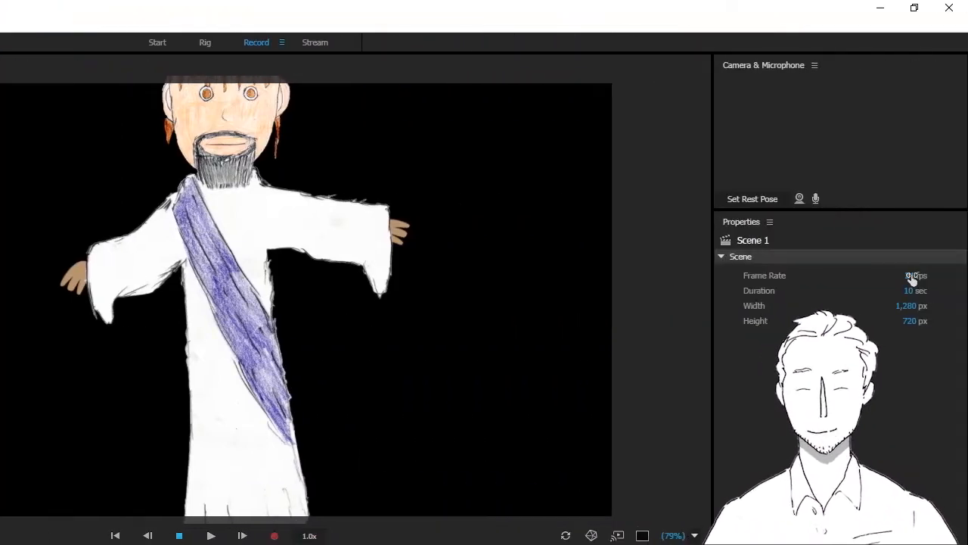
{"action": "left_click", "coordinate": [912, 277]}
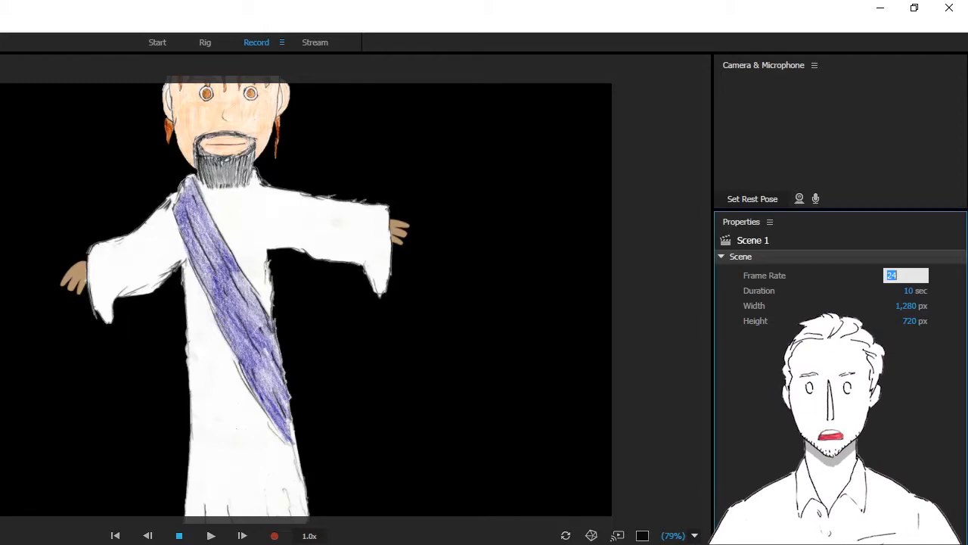
{"action": "key", "text": "Tab"}
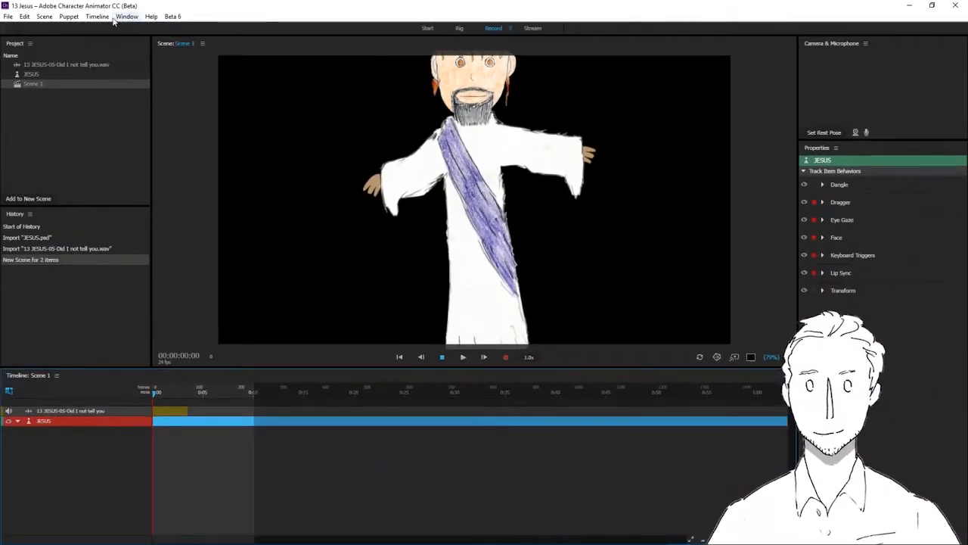
- Compute lip sync from the scene audio for the JESUS puppet and play back the result
{"action": "left_click", "coordinate": [98, 16]}
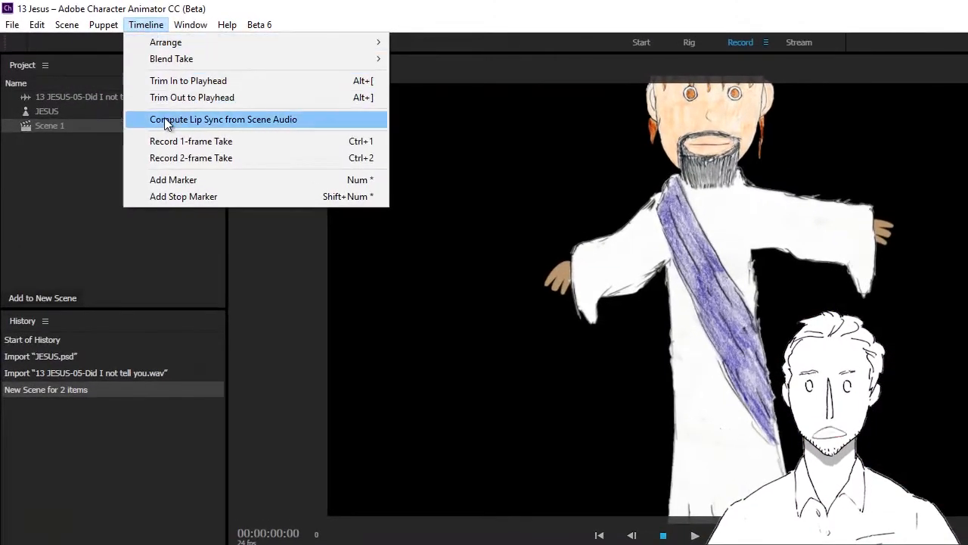
{"action": "left_click", "coordinate": [165, 121]}
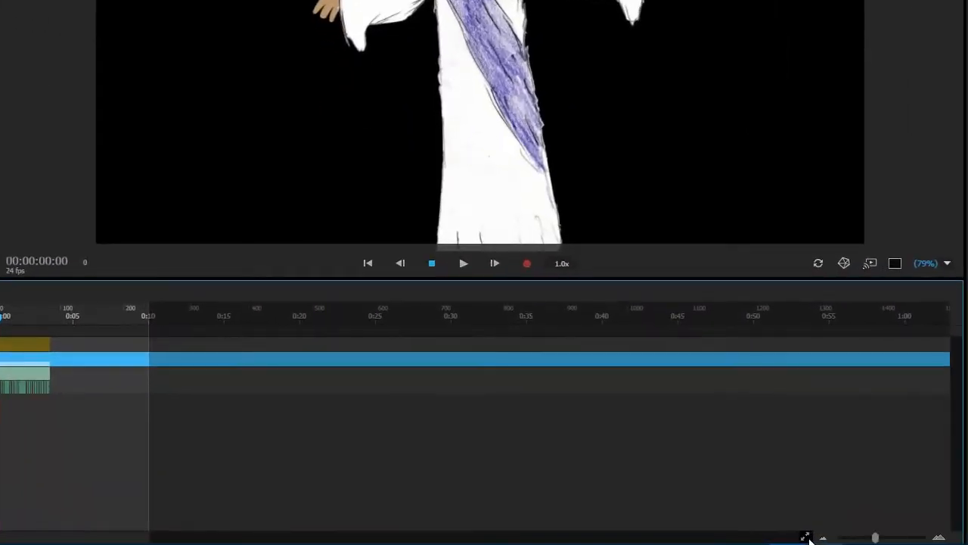
{"action": "left_click", "coordinate": [756, 537]}
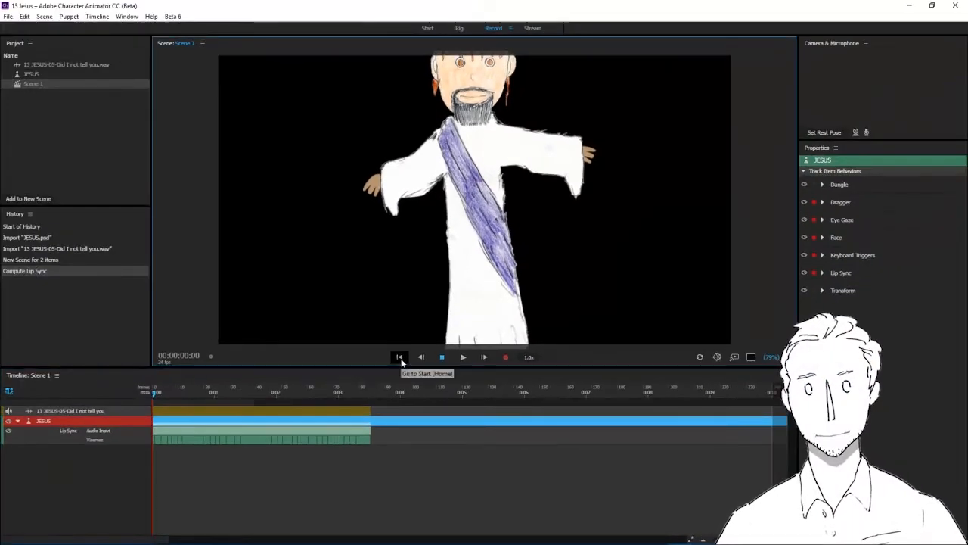
{"action": "key", "text": "space"}
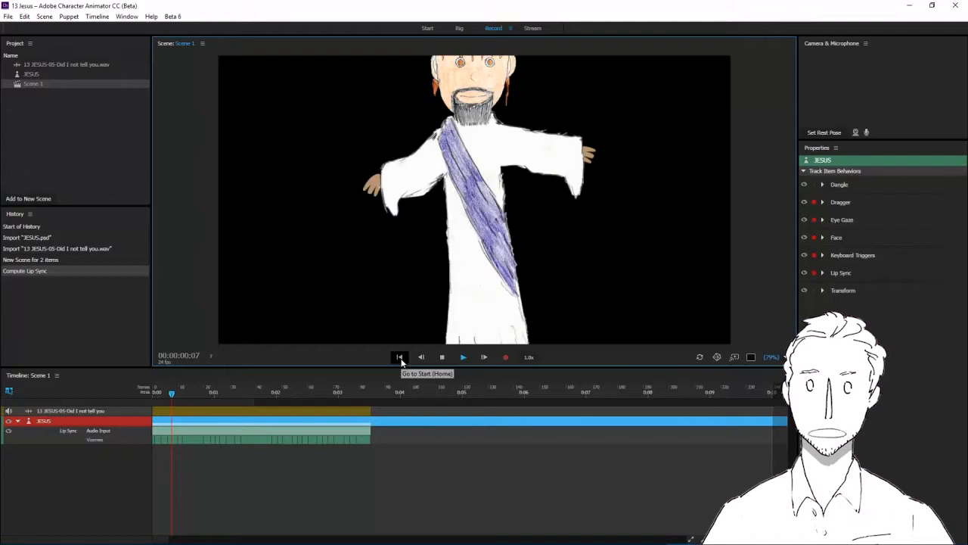
{"action": "left_click_drag", "start_coordinate": [244, 394], "coordinate": [226, 397]}
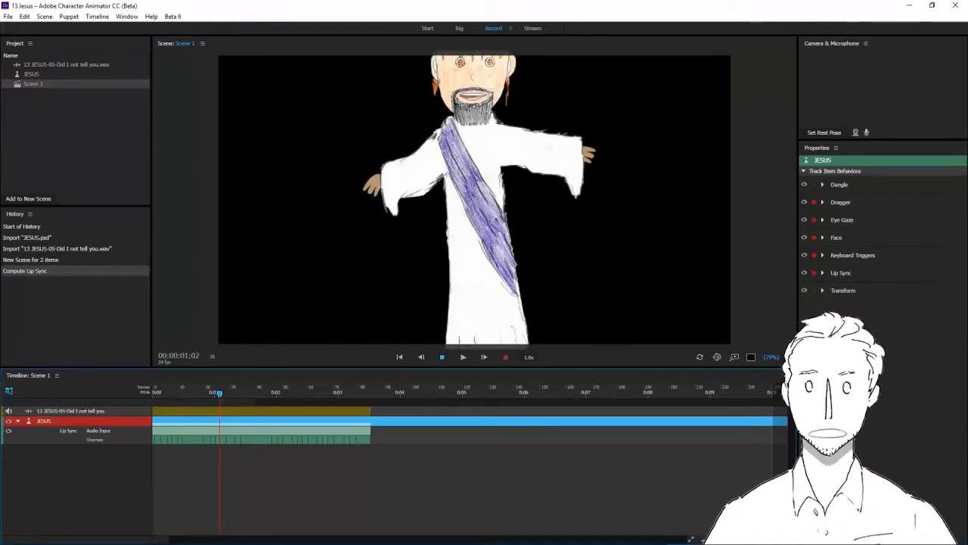
- Change the F viseme near frame 24 of the JESUS track to S (ch, j, sh, z)
{"action": "left_click_drag", "start_coordinate": [714, 540], "coordinate": [738, 539]}
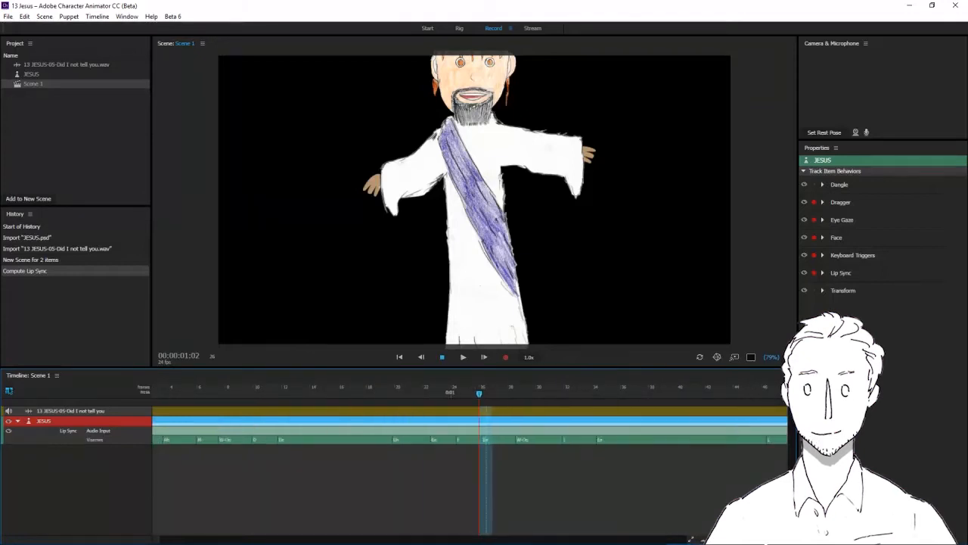
{"action": "right_click", "coordinate": [463, 438]}
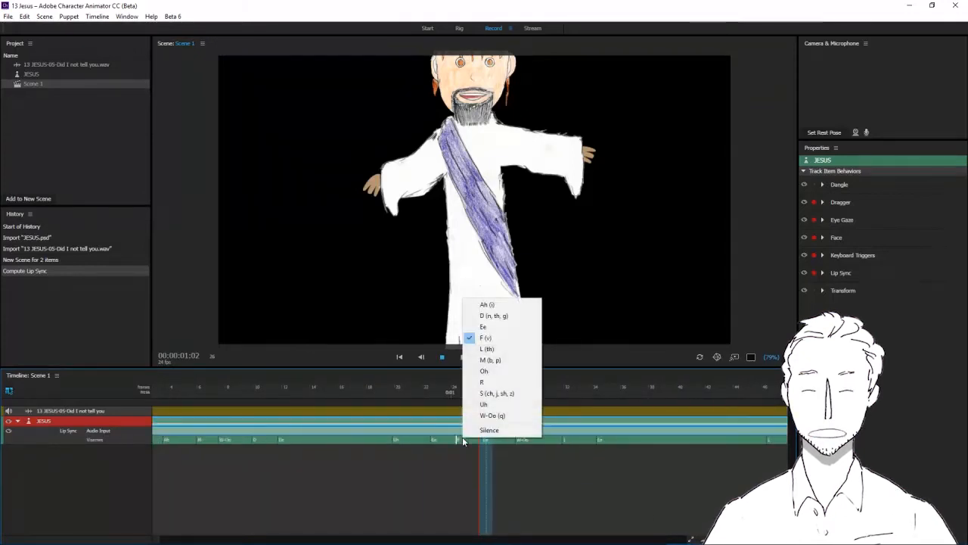
{"action": "left_click", "coordinate": [476, 395]}
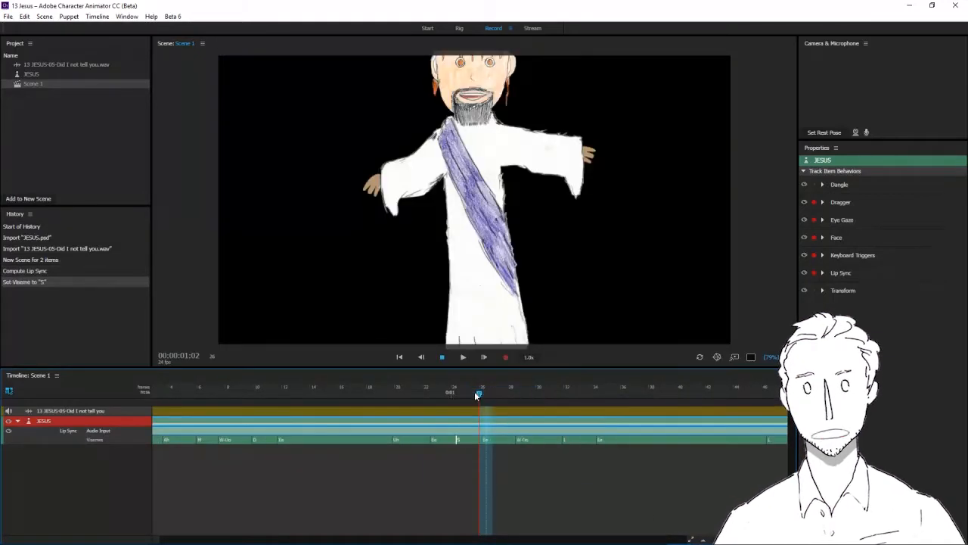
- Try setting the Ee viseme at frame 23 to Silence, and undo that change
{"action": "left_click_drag", "start_coordinate": [478, 394], "coordinate": [442, 398]}
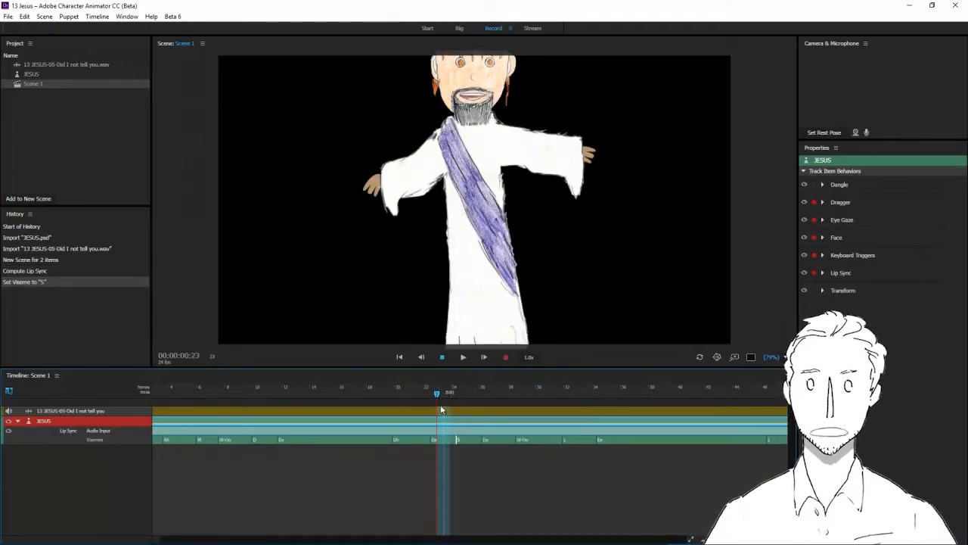
{"action": "right_click", "coordinate": [441, 439]}
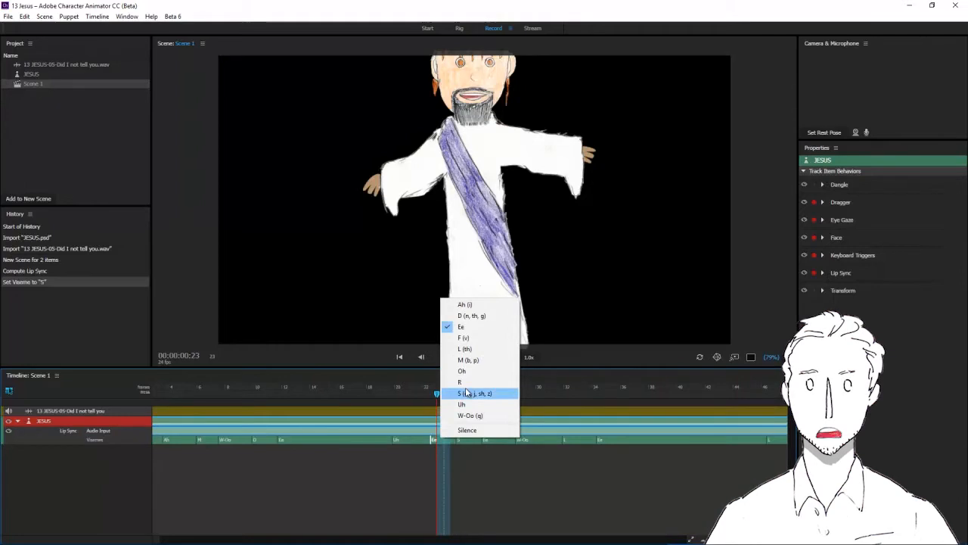
{"action": "left_click", "coordinate": [466, 429]}
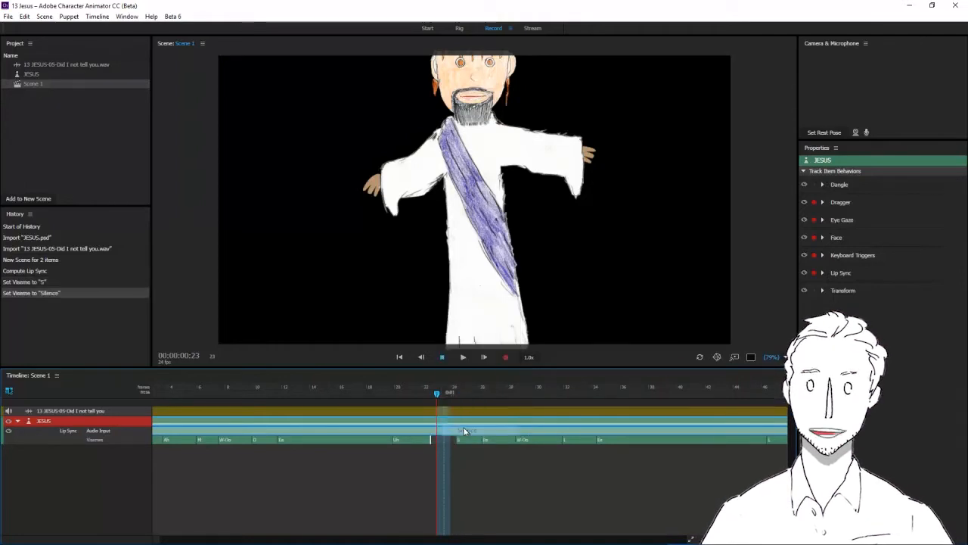
{"action": "key", "text": "ctrl+z"}
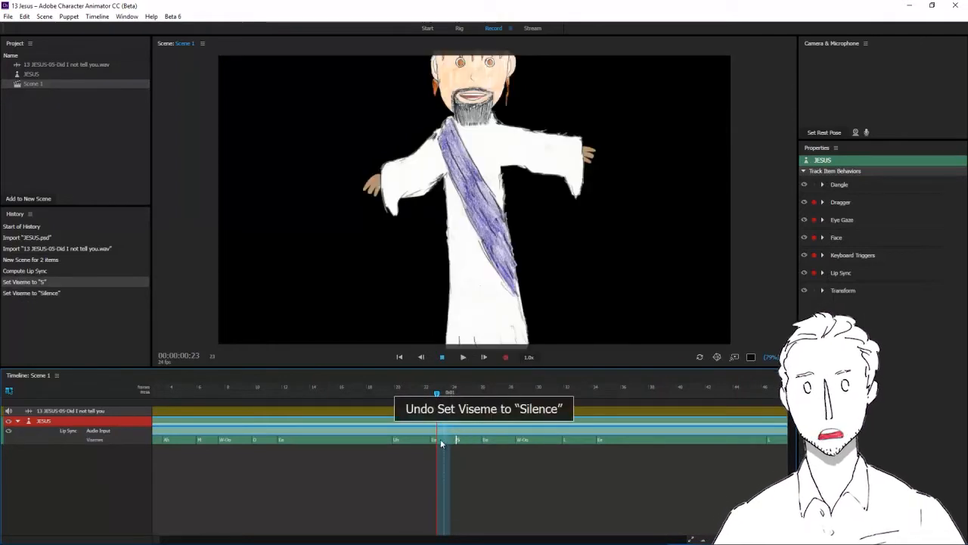
- Delete the Ee viseme at frame 23 from the JESUS lip sync track
{"action": "right_click", "coordinate": [440, 439]}
{"action": "left_click", "coordinate": [440, 439]}
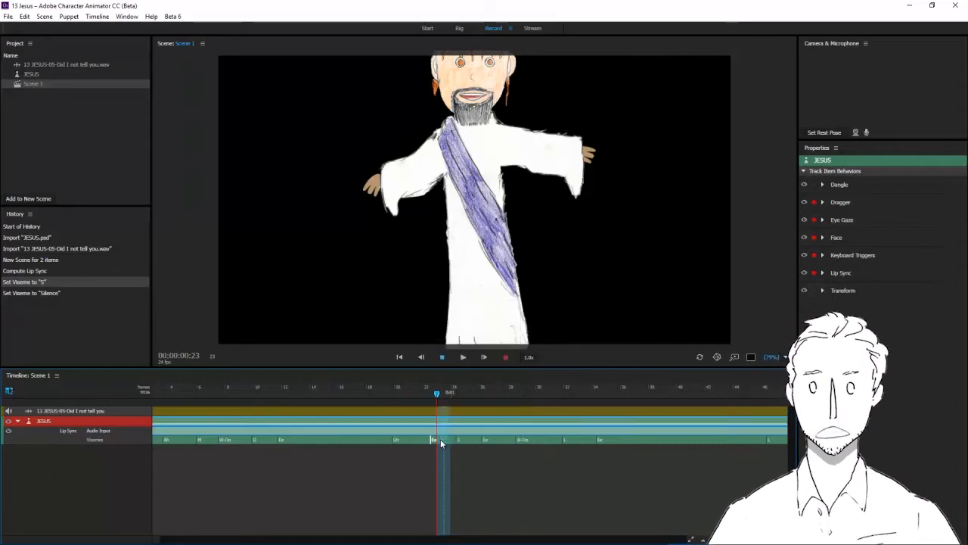
{"action": "key", "text": "Delete"}
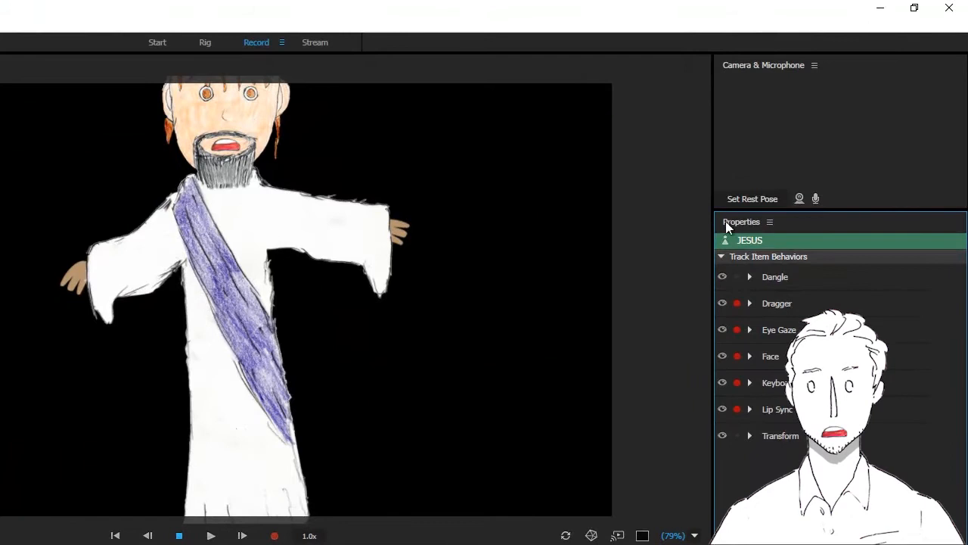
- Turn on camera face tracking with a fresh rest pose, and disarm the Lip Sync behavior for recording
{"action": "left_click", "coordinate": [798, 198]}
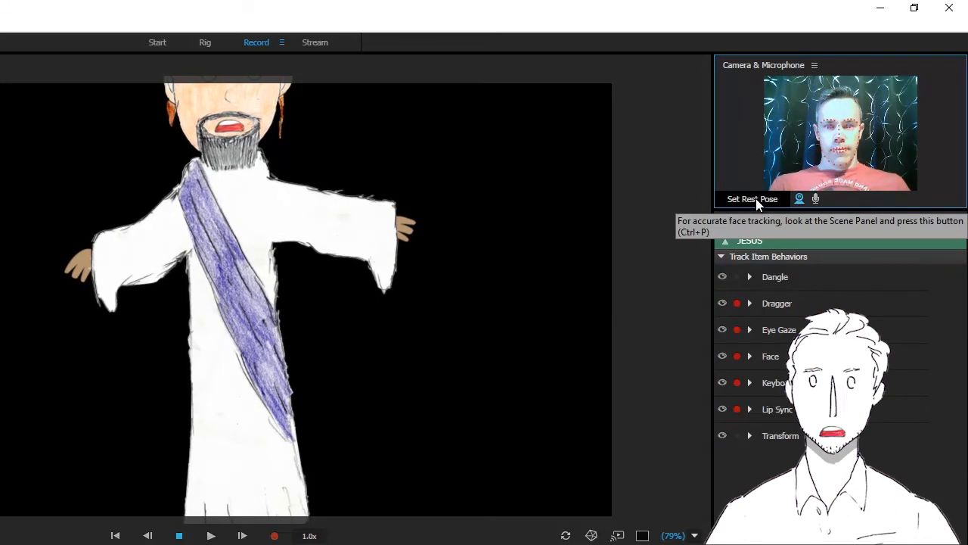
{"action": "left_click", "coordinate": [756, 198]}
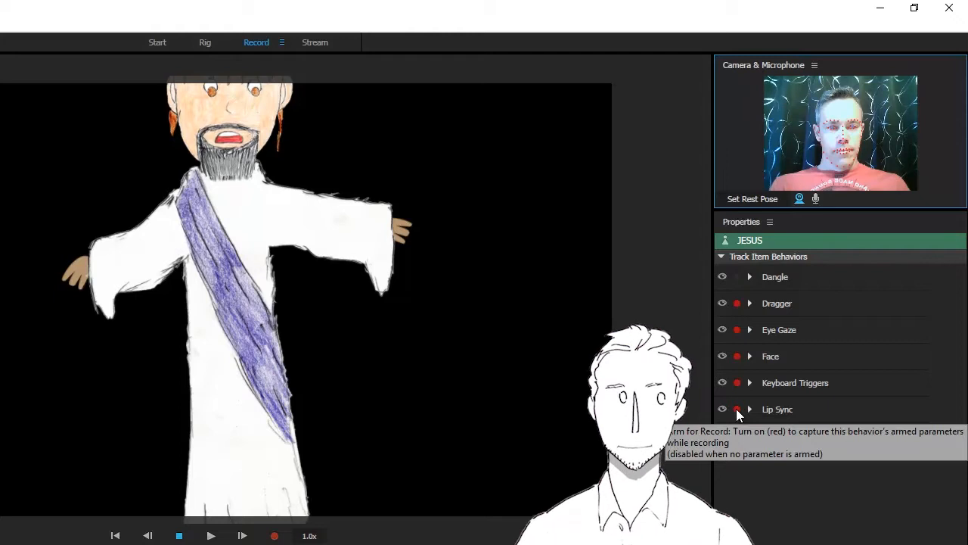
{"action": "left_click", "coordinate": [736, 408]}
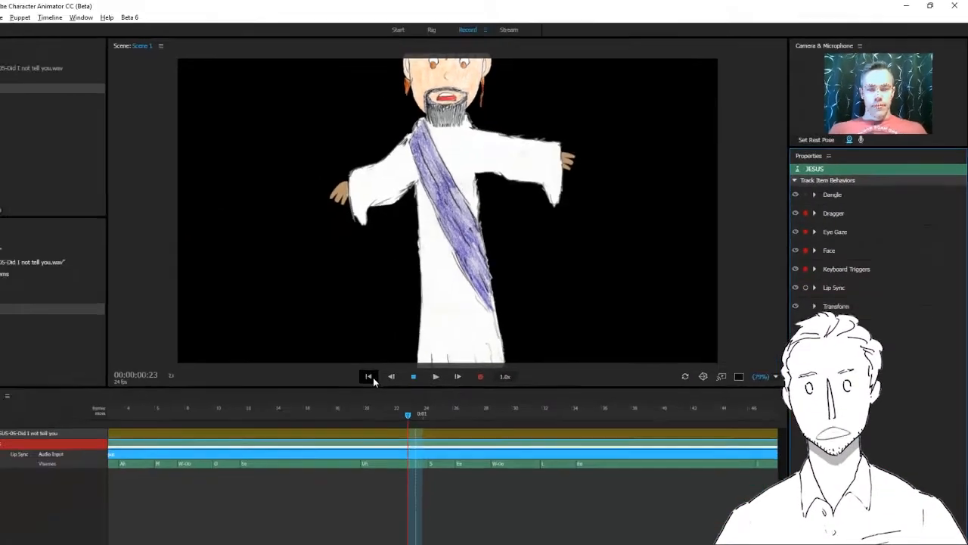
- Record a camera-driven performance of the JESUS puppet from the start of the scene
{"action": "left_click", "coordinate": [370, 377]}
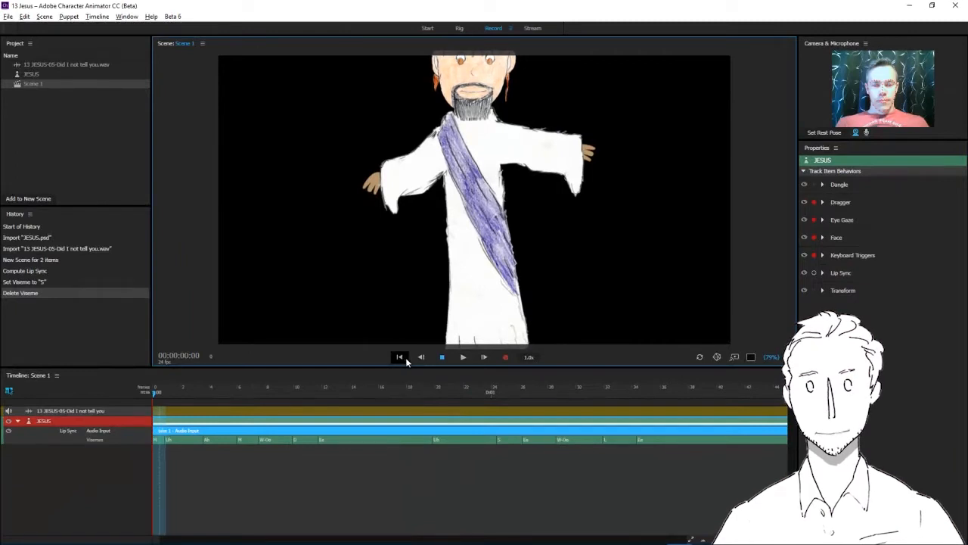
{"action": "left_click", "coordinate": [504, 357]}
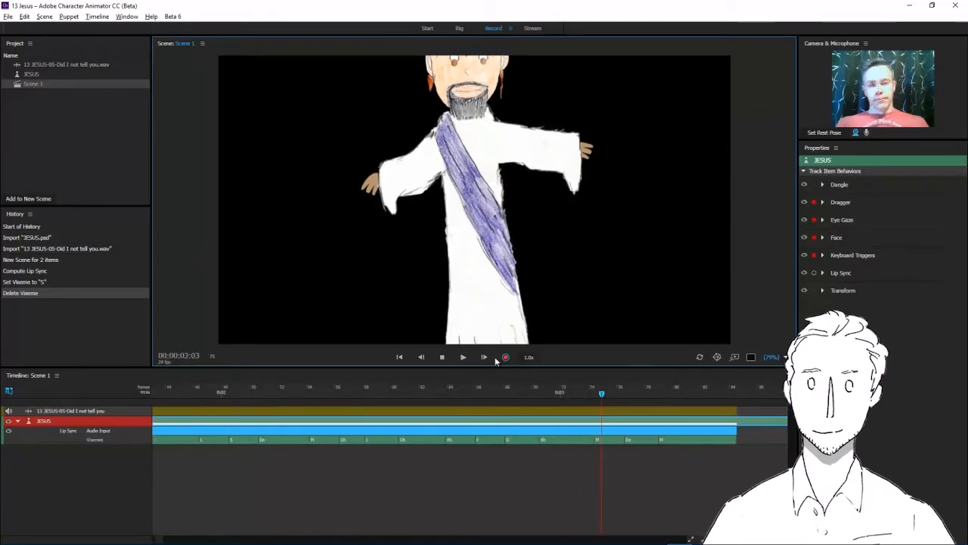
{"action": "left_click", "coordinate": [442, 359]}
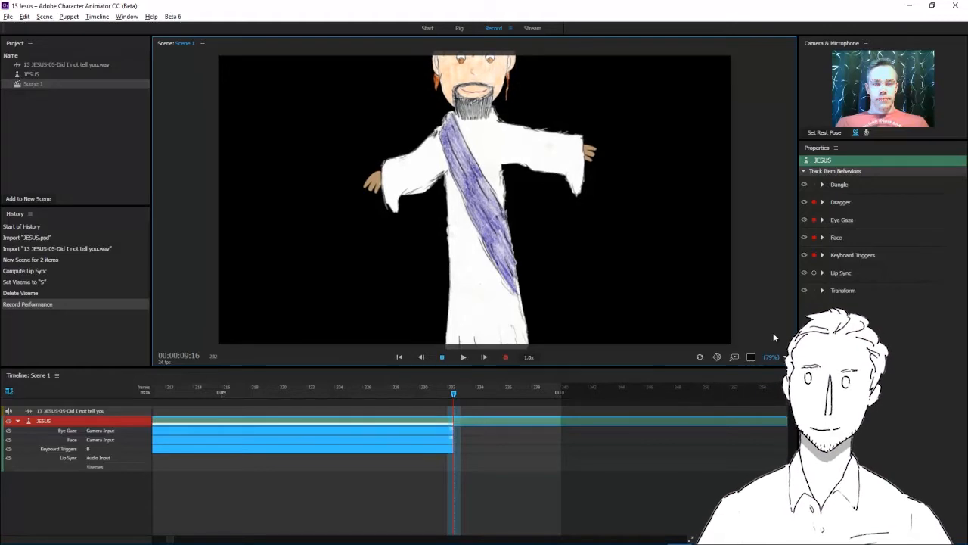
{"action": "left_click", "coordinate": [24, 17]}
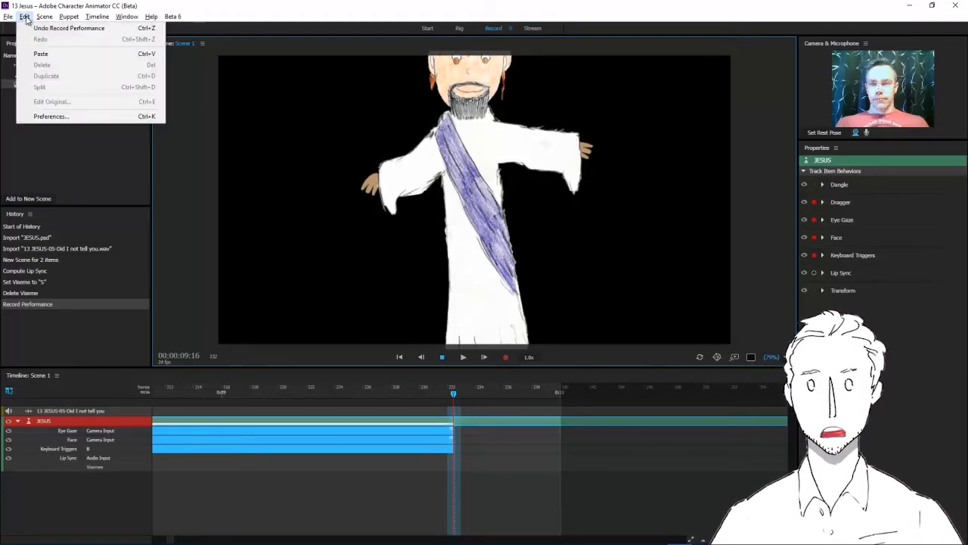
{"action": "left_click", "coordinate": [74, 10]}
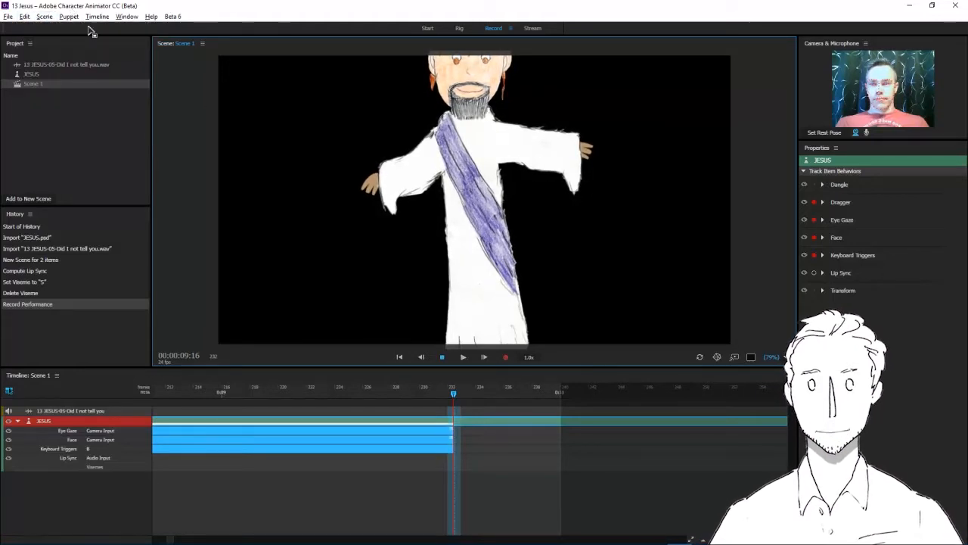
- Turn off the camera input and view the list of the JESUS puppet's keyboard triggers
{"action": "left_click", "coordinate": [855, 132]}
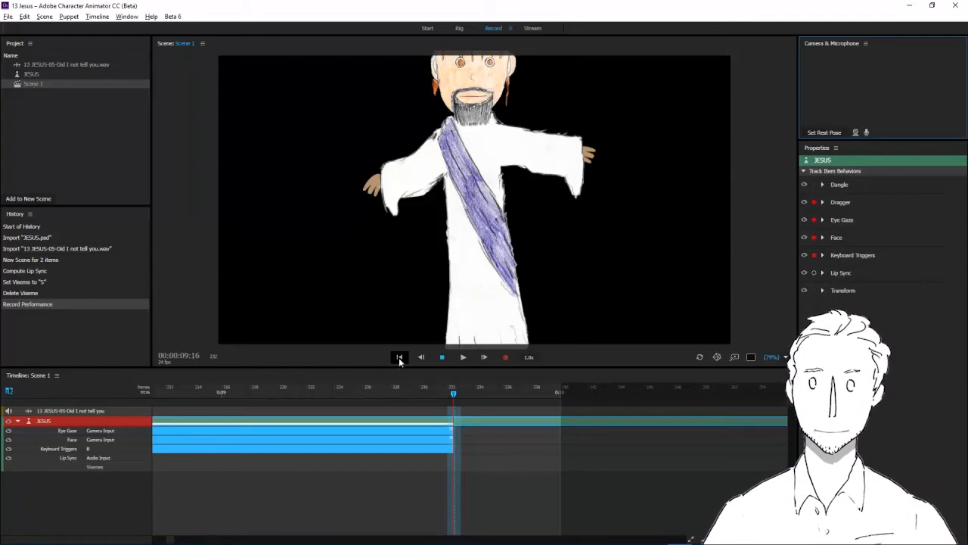
{"action": "key", "text": "F1"}
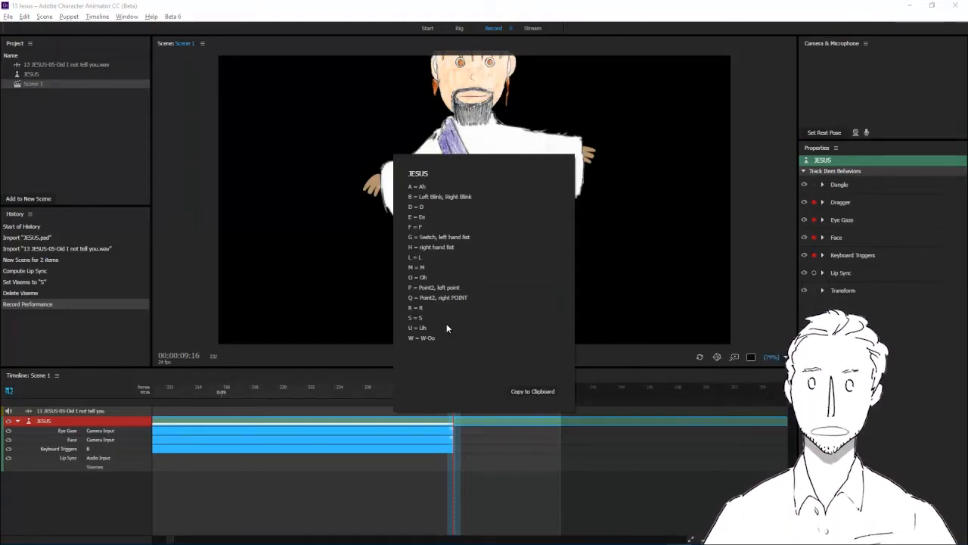
{"action": "left_click", "coordinate": [626, 281]}
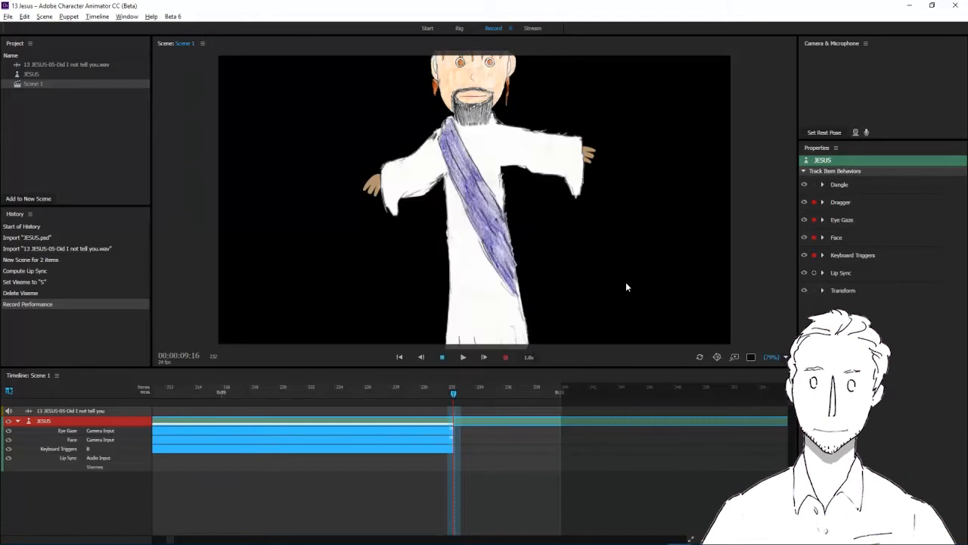
- Play back the recorded performance from the start of the scene
{"action": "left_click", "coordinate": [403, 357]}
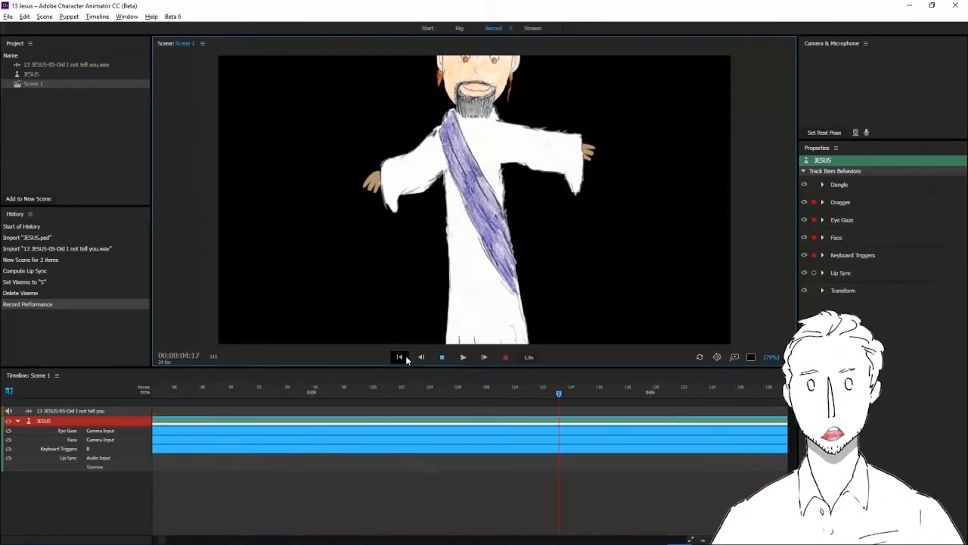
{"action": "key", "text": "space"}
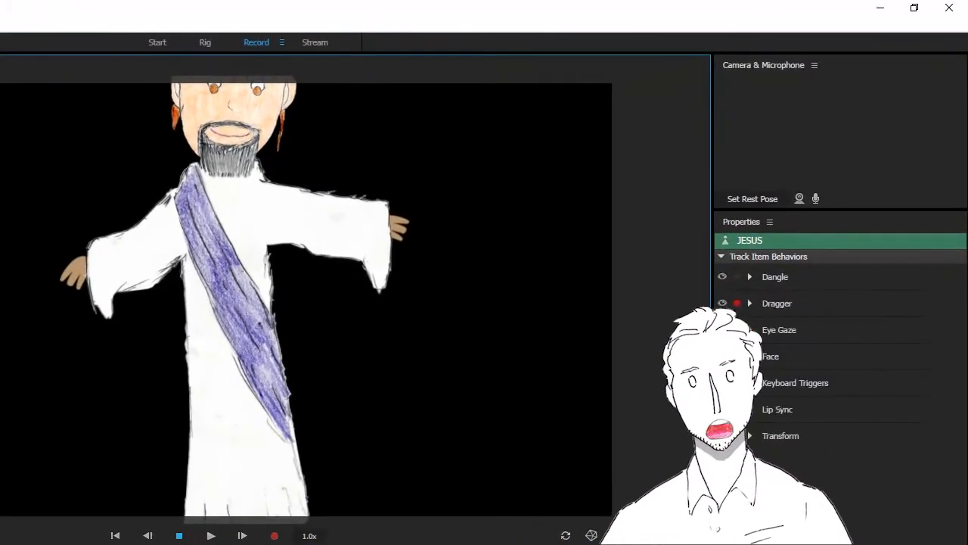
- Arm Mouse & Touch Input for the JESUS puppet's Eye Gaze behavior and return to the start of the scene
{"action": "left_click", "coordinate": [749, 330]}
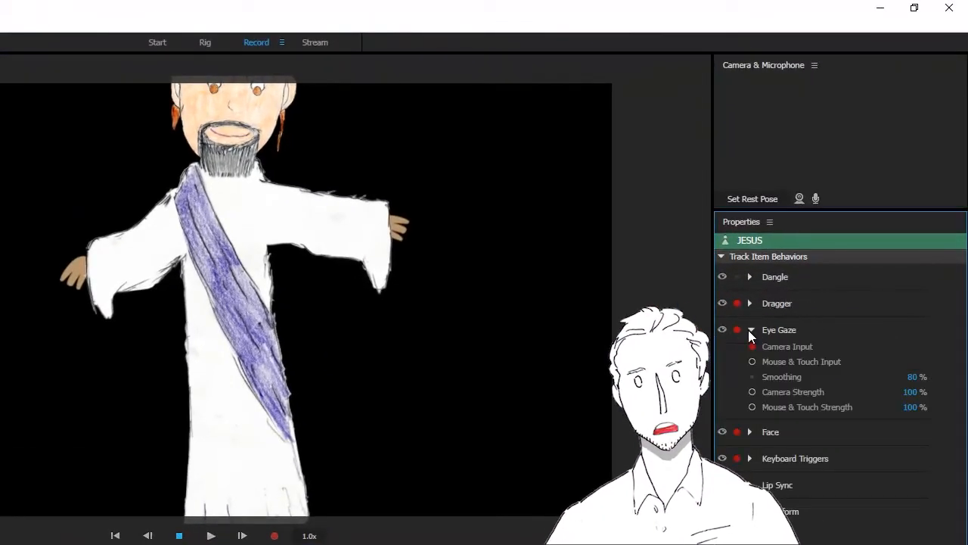
{"action": "left_click", "coordinate": [752, 362]}
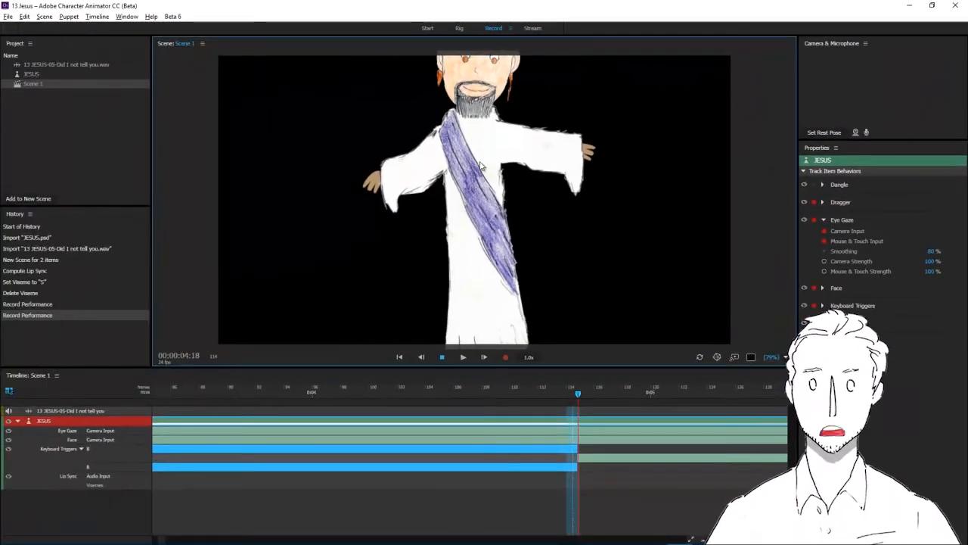
{"action": "left_click", "coordinate": [399, 356]}
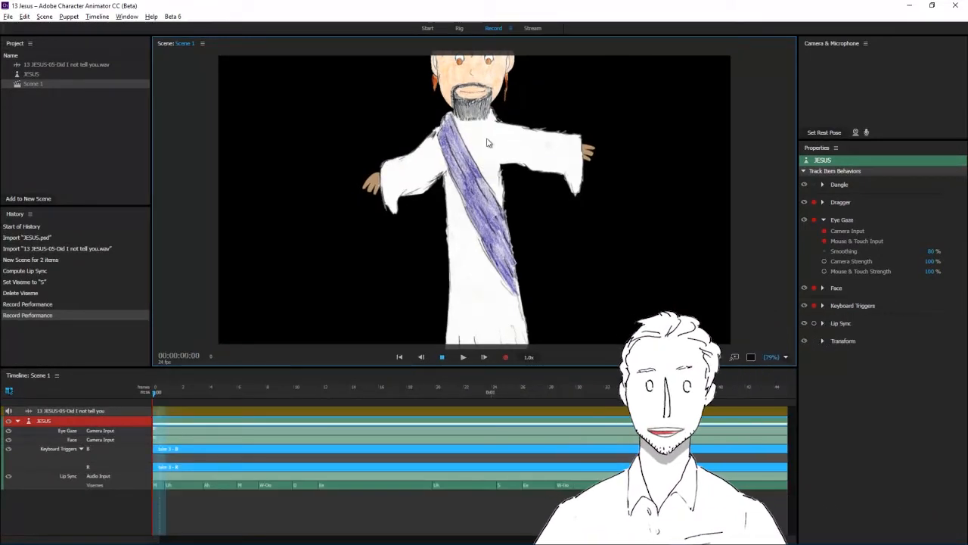
- In the JESUS puppet's Transform behavior, set Scale to 162% and Position Y to 392
{"action": "left_click", "coordinate": [823, 341]}
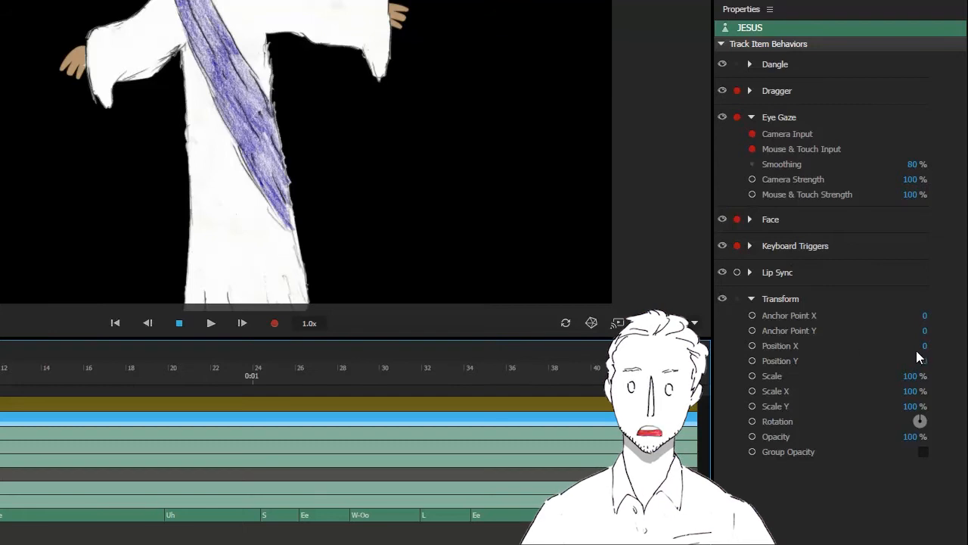
{"action": "left_click_drag", "start_coordinate": [912, 376], "coordinate": [943, 78]}
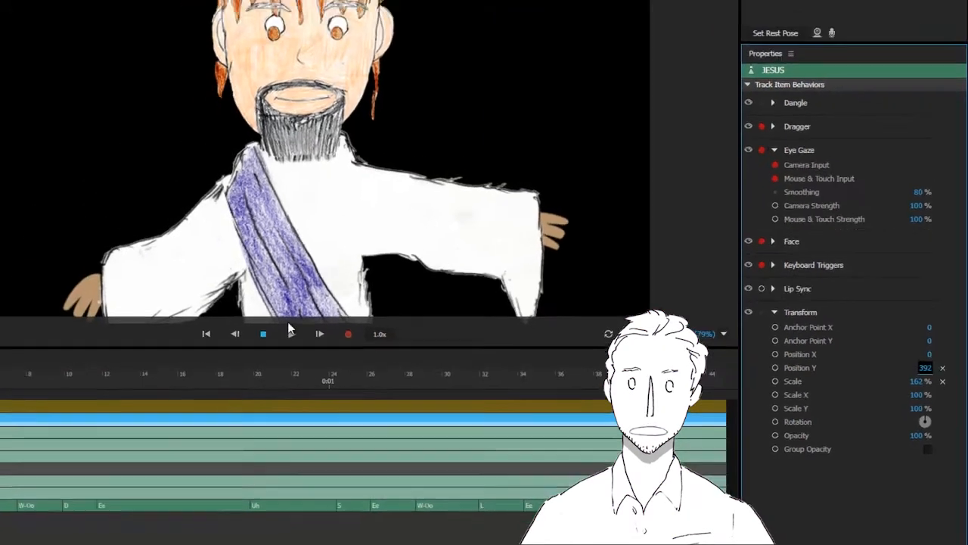
- Scrub through the start of the scene to preview the enlarged puppet, and view the scene's whole timeline
{"action": "left_click", "coordinate": [179, 323]}
{"action": "left_click", "coordinate": [201, 394]}
{"action": "left_click_drag", "start_coordinate": [201, 394], "coordinate": [332, 394]}
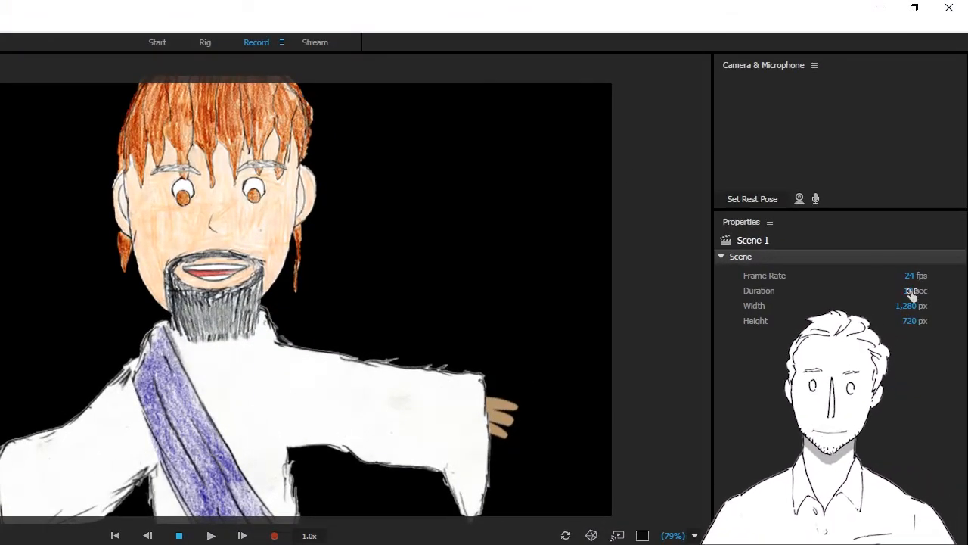
{"action": "left_click", "coordinate": [302, 543]}
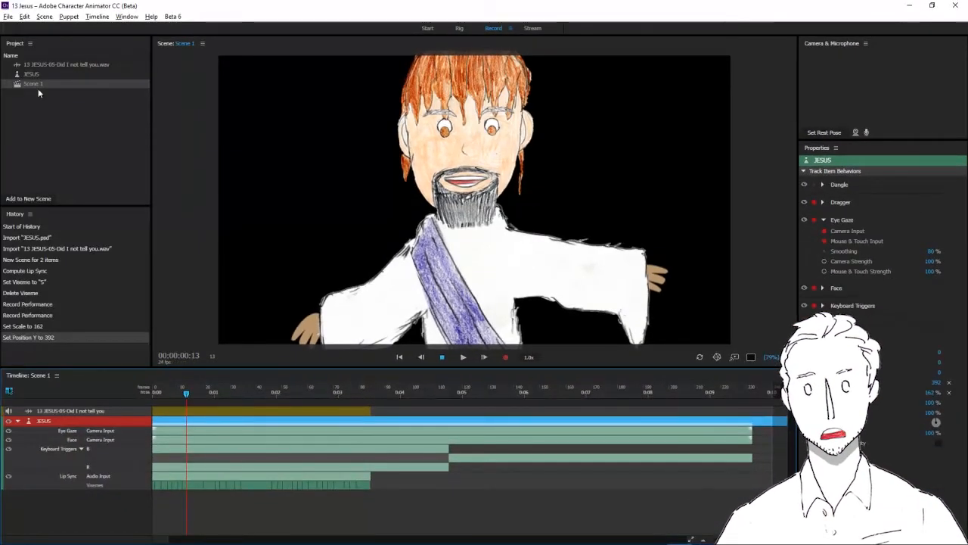
- Export Scene 1 as a PNG sequence and WAV into the Main Episode folder on the desktop
{"action": "left_click", "coordinate": [36, 85]}
{"action": "left_click", "coordinate": [7, 17]}
{"action": "mouse_move", "coordinate": [62, 149]}
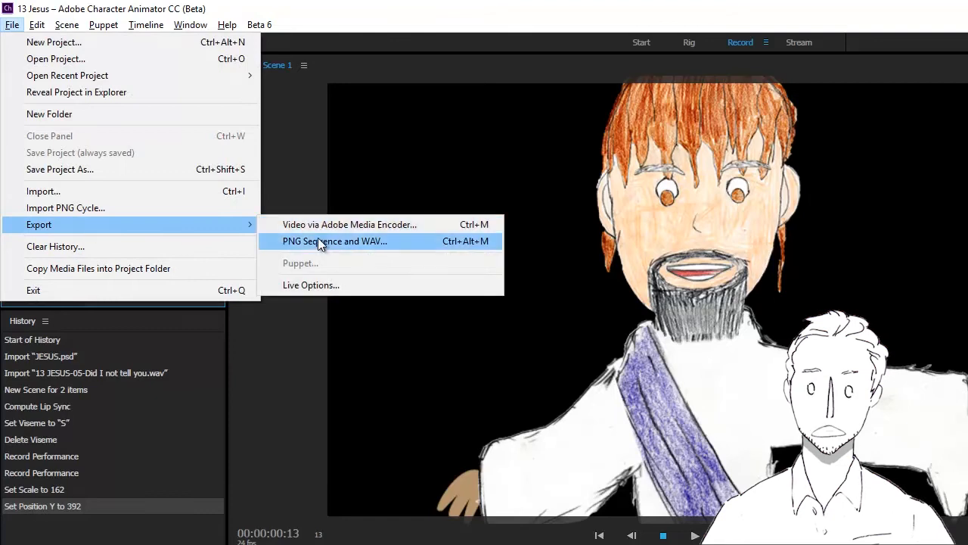
{"action": "left_click", "coordinate": [318, 227]}
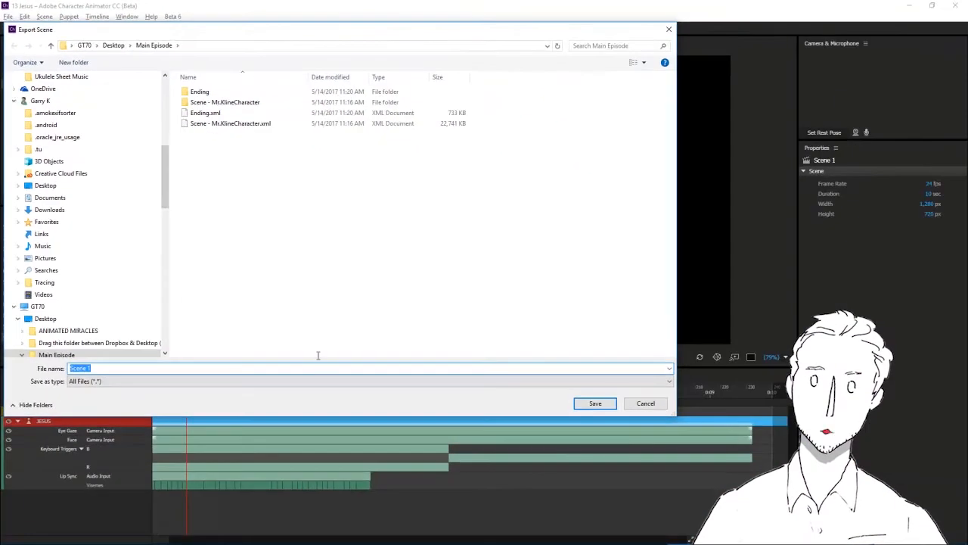
{"action": "left_click", "coordinate": [601, 402]}
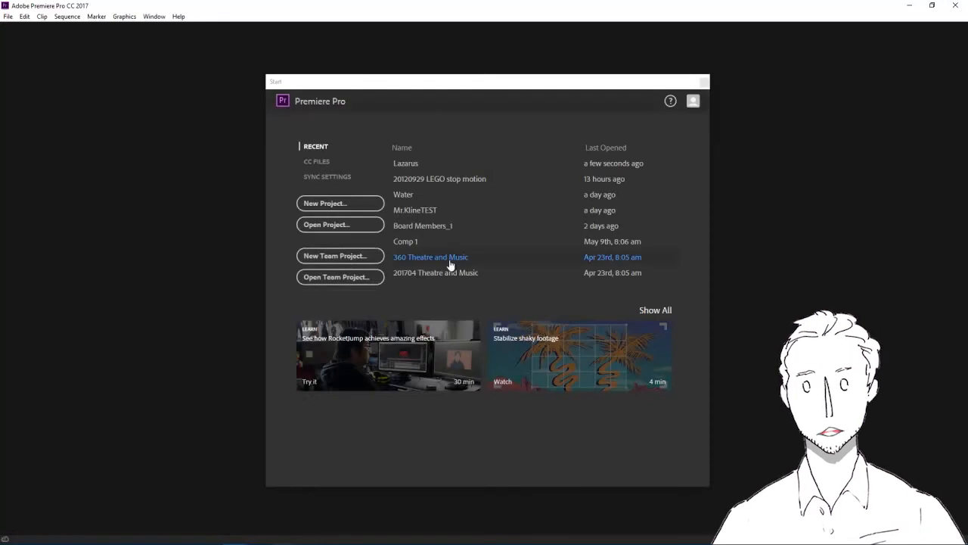
- Switch to Premiere Pro, open the Lazarus project and import Scene 1.xml.000.png from the Scene 1.xml folder as an image sequence
{"action": "left_click", "coordinate": [403, 168]}
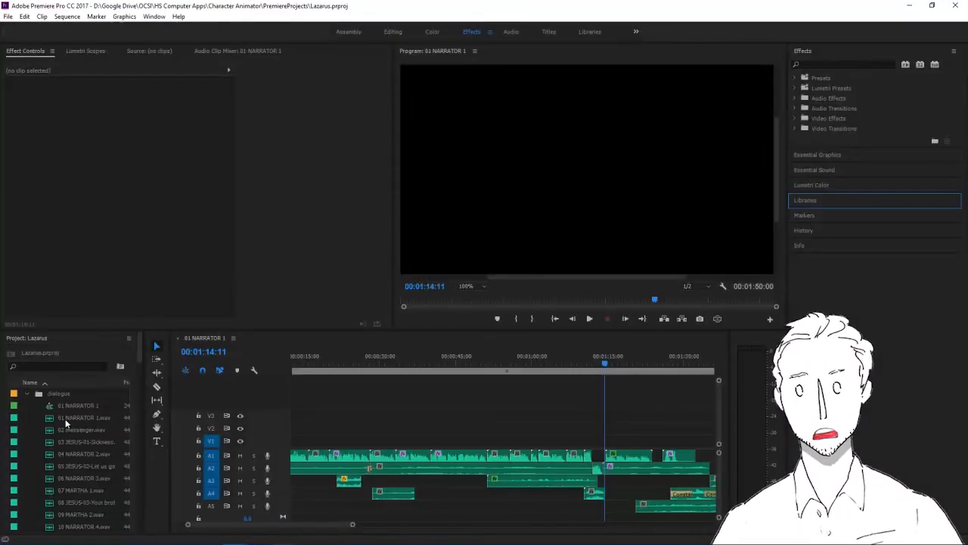
{"action": "right_click", "coordinate": [29, 428]}
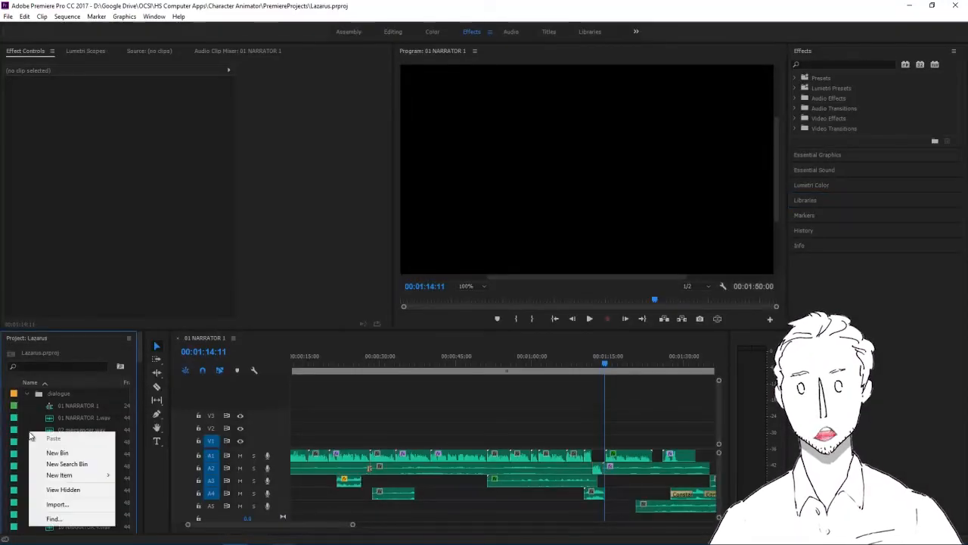
{"action": "left_click", "coordinate": [57, 503]}
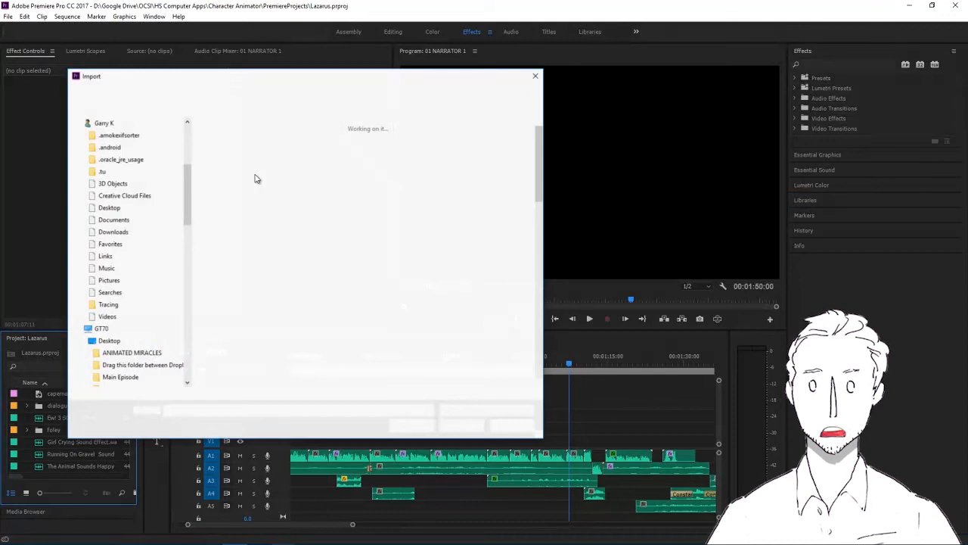
{"action": "left_click", "coordinate": [224, 140]}
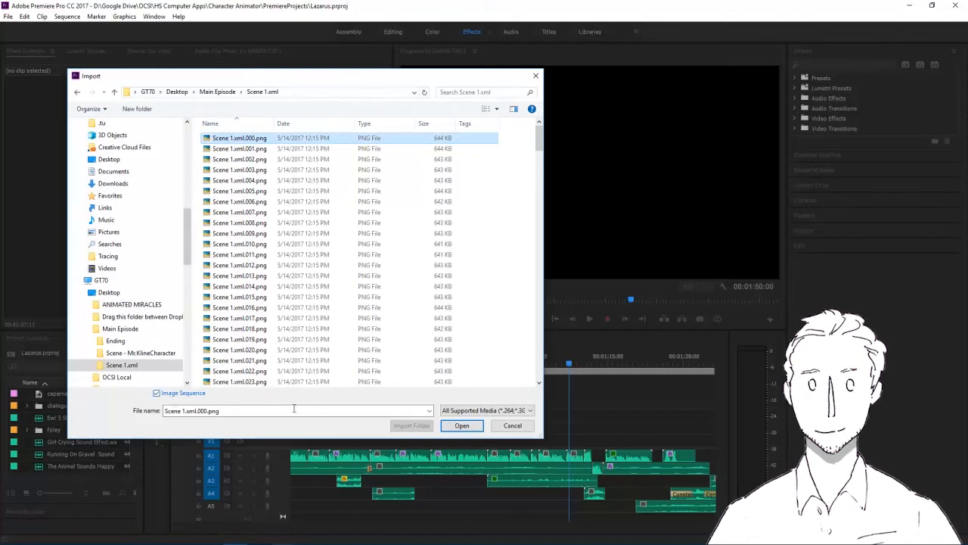
{"action": "left_click", "coordinate": [478, 428]}
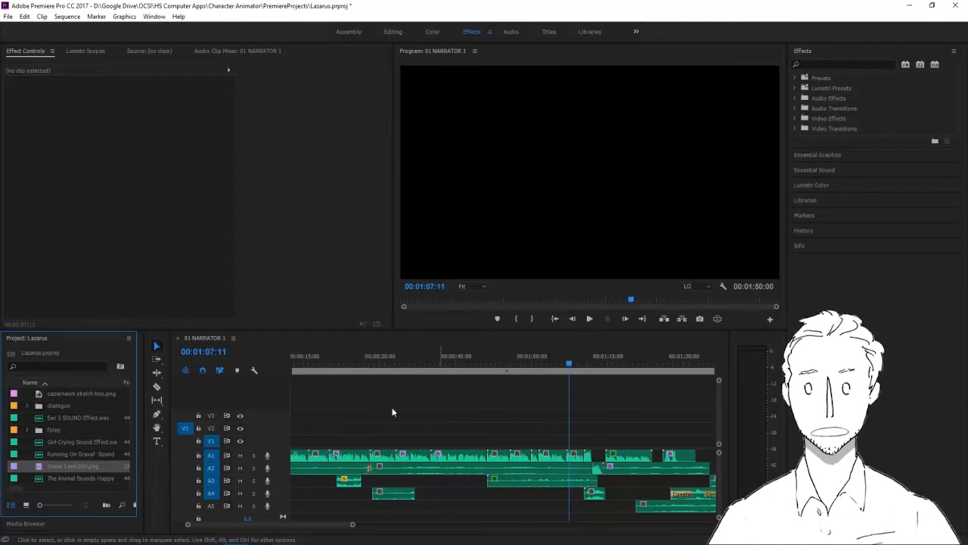
- Place the capernaum sketch background on V1 at 00:01:07:11 with the Scene 1 image sequence above it on V2, and play them back
{"action": "mouse_move", "coordinate": [57, 396]}
{"action": "left_mouse_down"}
{"action": "mouse_move", "coordinate": [375, 429]}
{"action": "mouse_move", "coordinate": [593, 422]}
{"action": "left_mouse_up"}
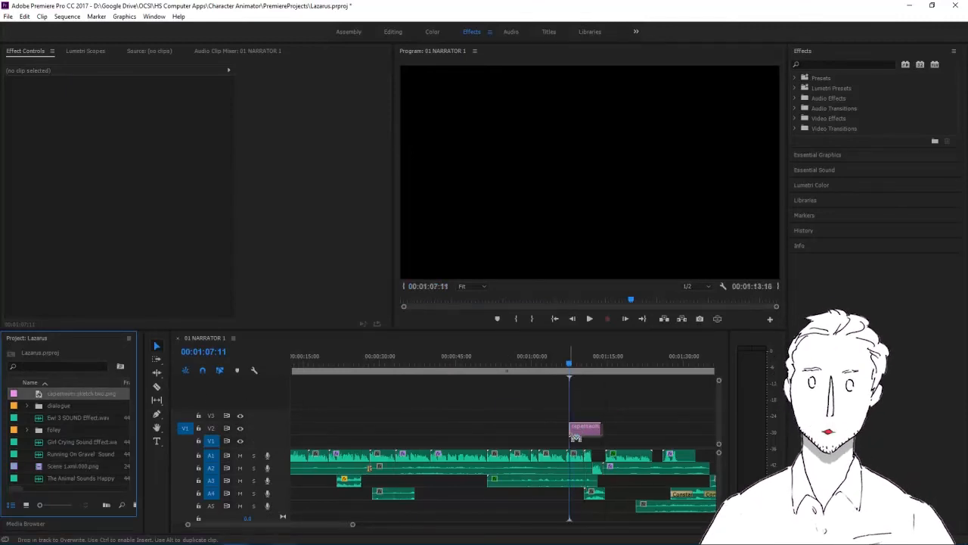
{"action": "left_click_drag", "start_coordinate": [571, 440], "coordinate": [568, 437]}
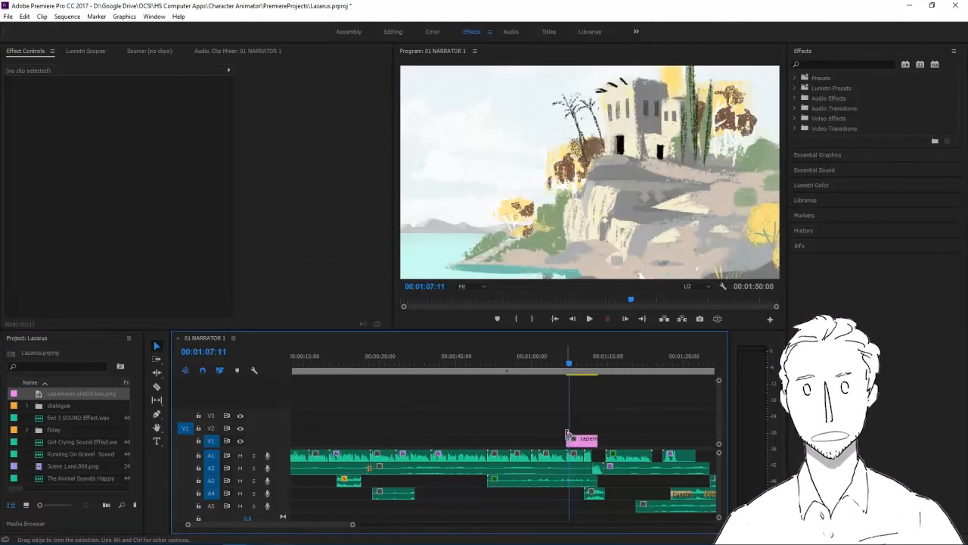
{"action": "left_click_drag", "start_coordinate": [44, 470], "coordinate": [568, 427]}
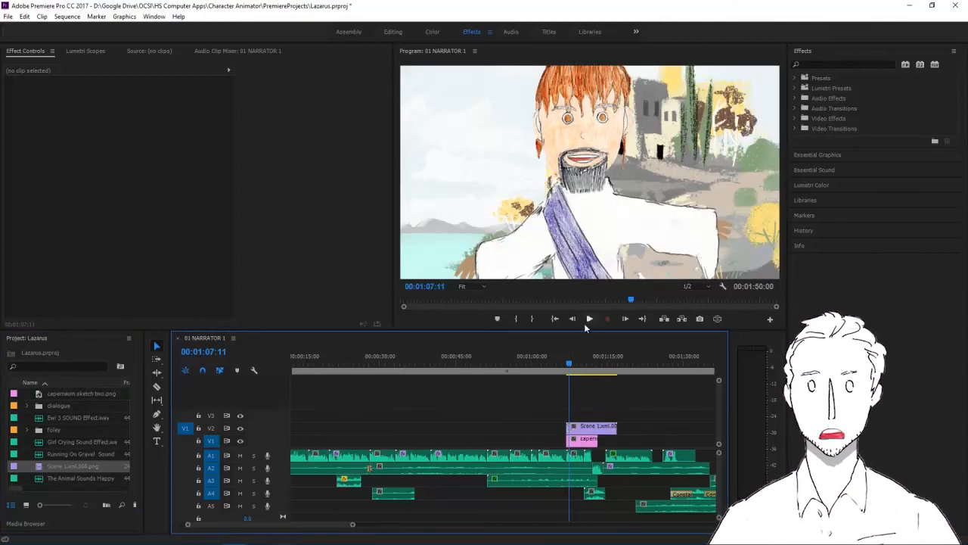
{"action": "left_click", "coordinate": [584, 317]}
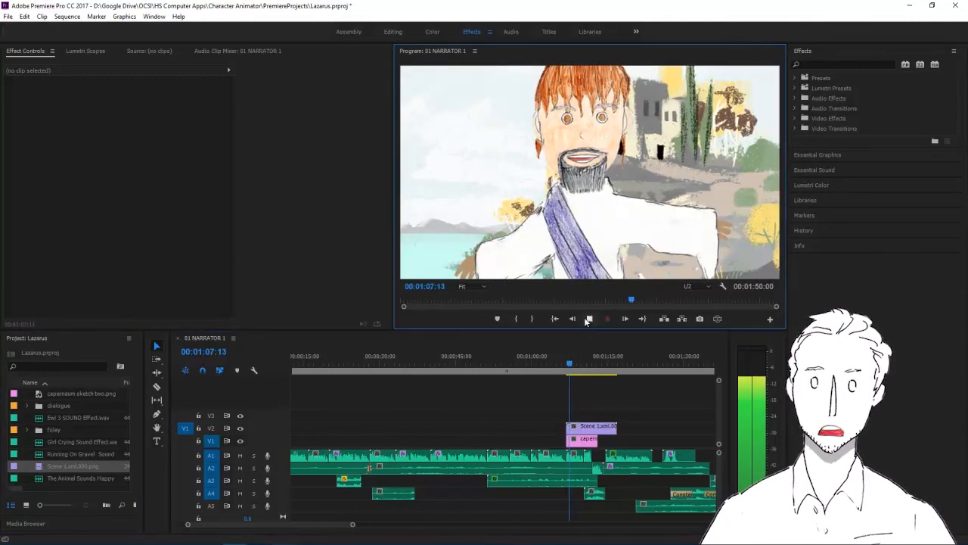